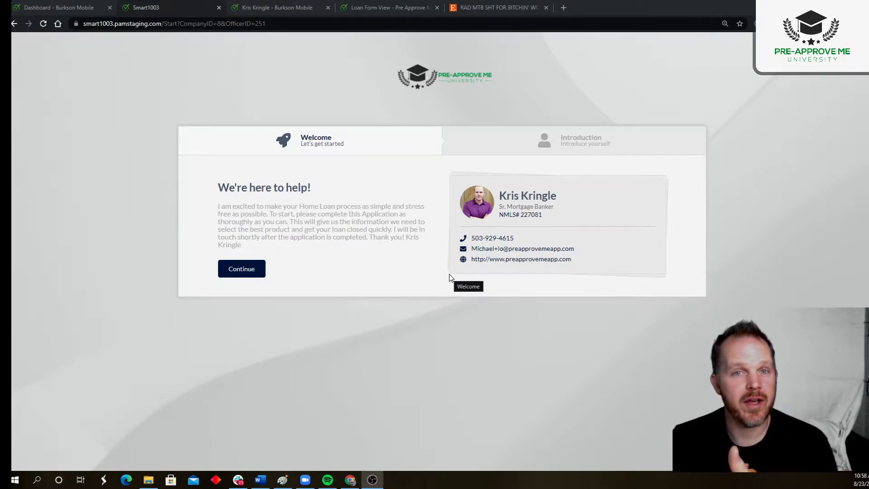
Start the application and fill in the borrower's first name, last name, email and phone from a saved contact
left_click(242, 269)
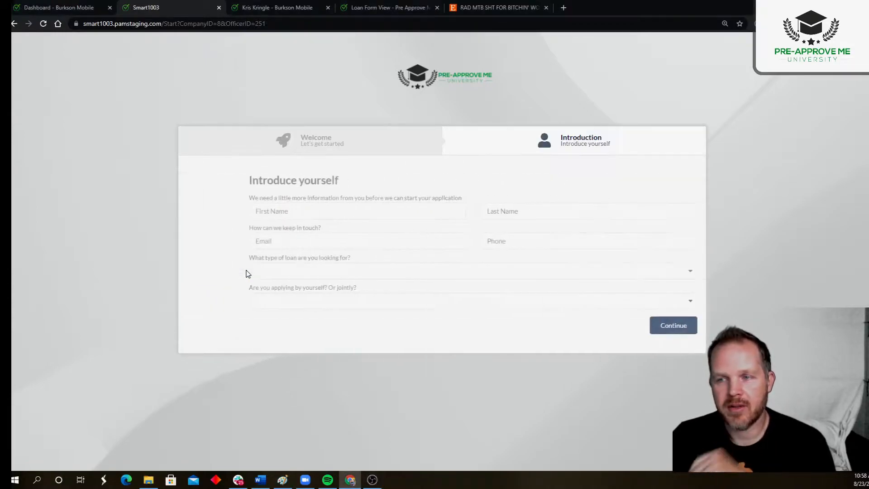
left_click(250, 211)
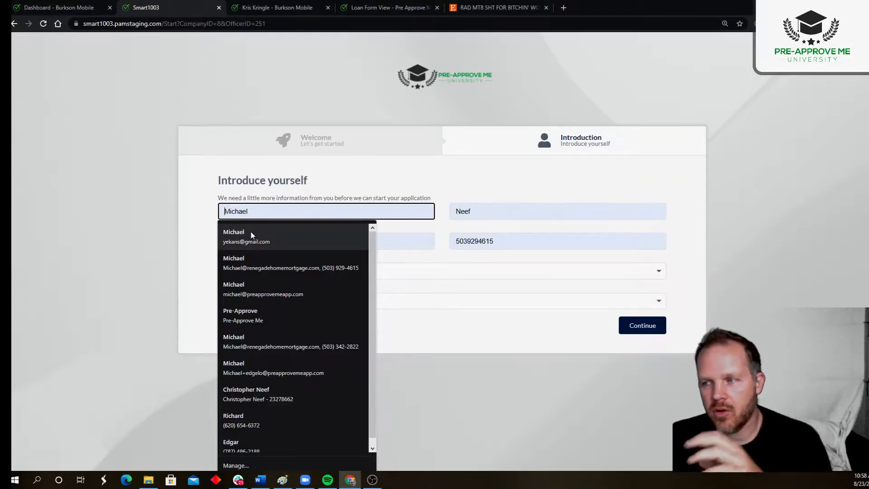
left_click(251, 232)
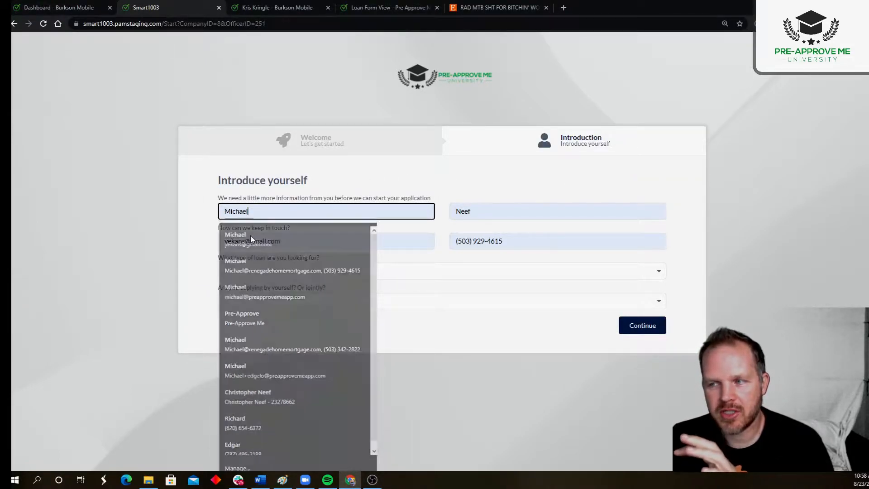
Choose Purchase as the loan type and "It's just me" as the applicant arrangement, and submit the introduction
left_click(247, 271)
left_click(245, 291)
left_click(245, 301)
left_click(241, 322)
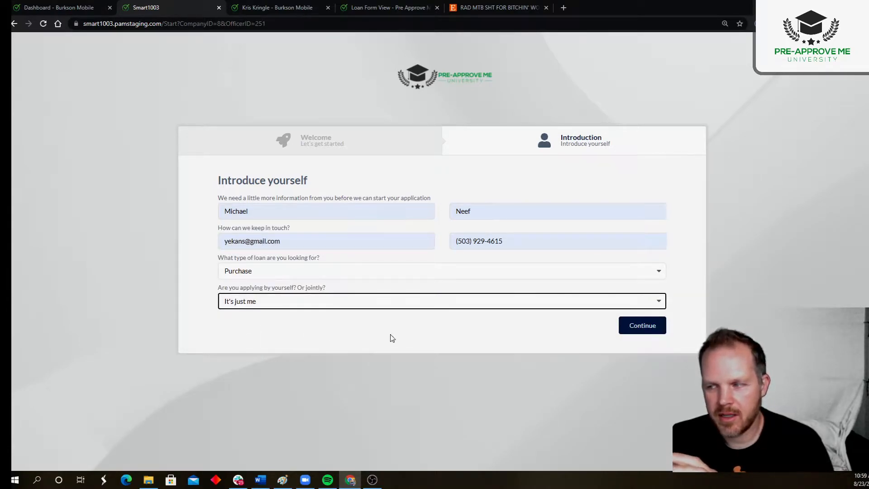
left_click(634, 330)
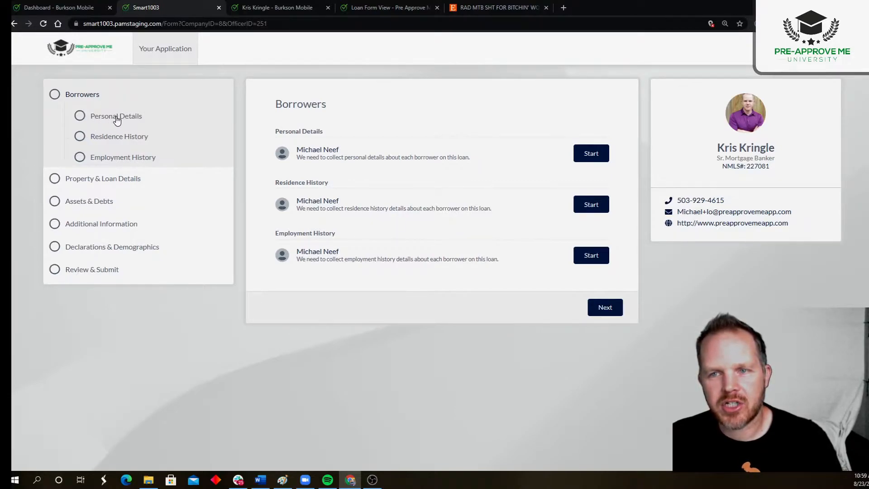
Start the borrower's personal details, set the marital status to Single and enter the date of birth
left_click(597, 155)
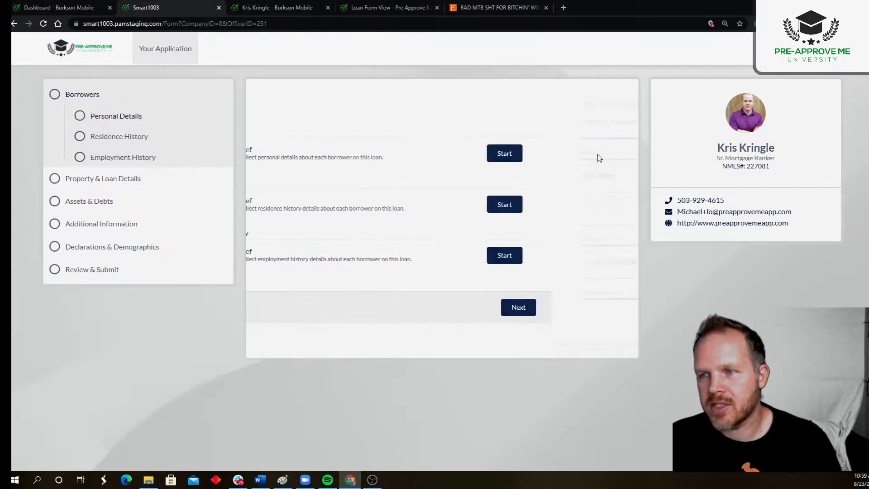
left_click(305, 210)
left_click(306, 234)
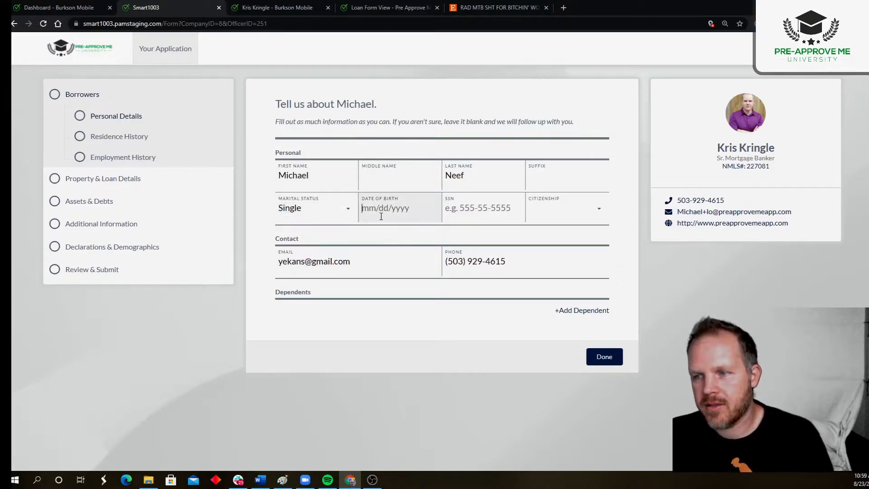
left_click(381, 212)
type("10/20/1982")
Enter the borrower's Social Security number and set the citizenship to US Citizen
left_click(469, 207)
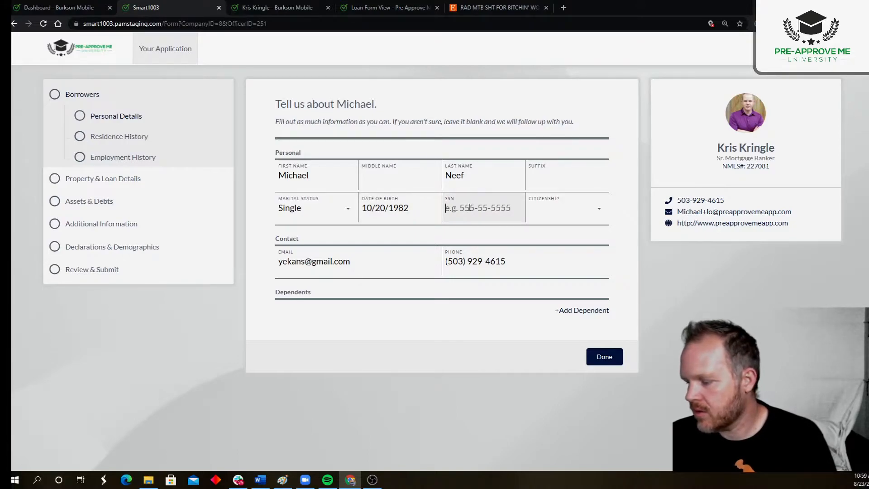
type("555555")
type("555")
key("Tab")
left_click(549, 208)
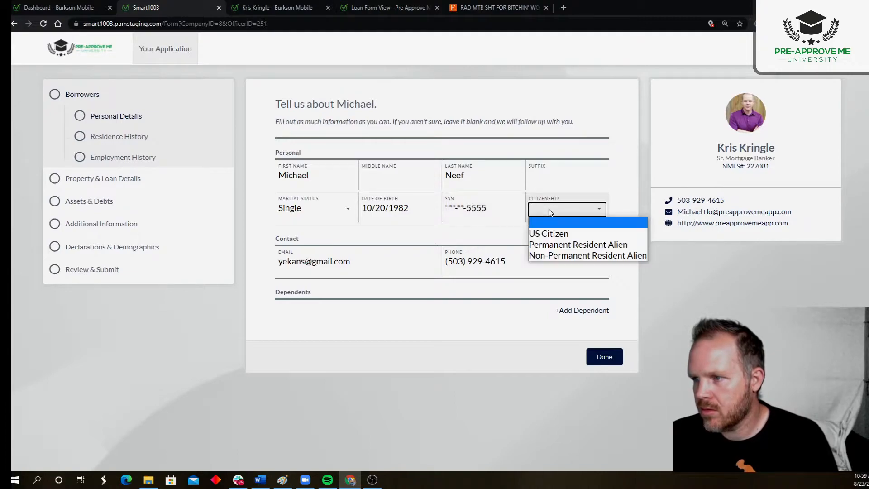
left_click(548, 233)
Add a dependent aged 30 and complete the borrower's personal details
left_click(556, 310)
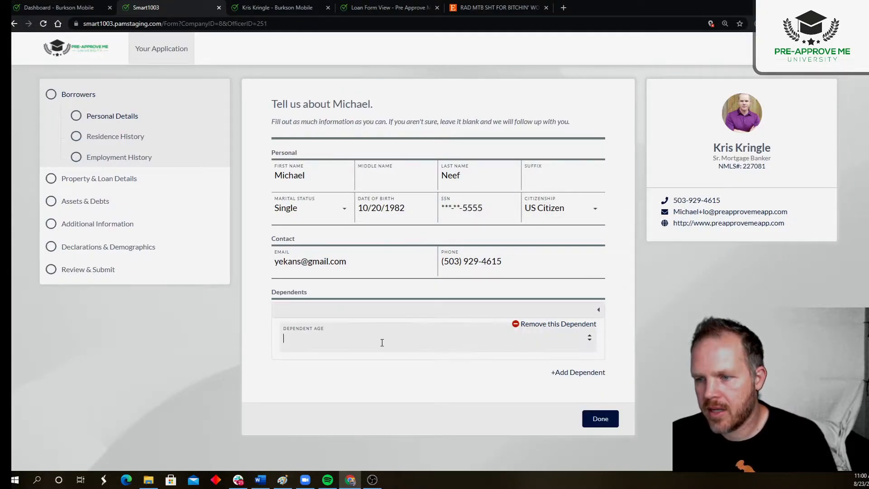
type("30")
key("Tab")
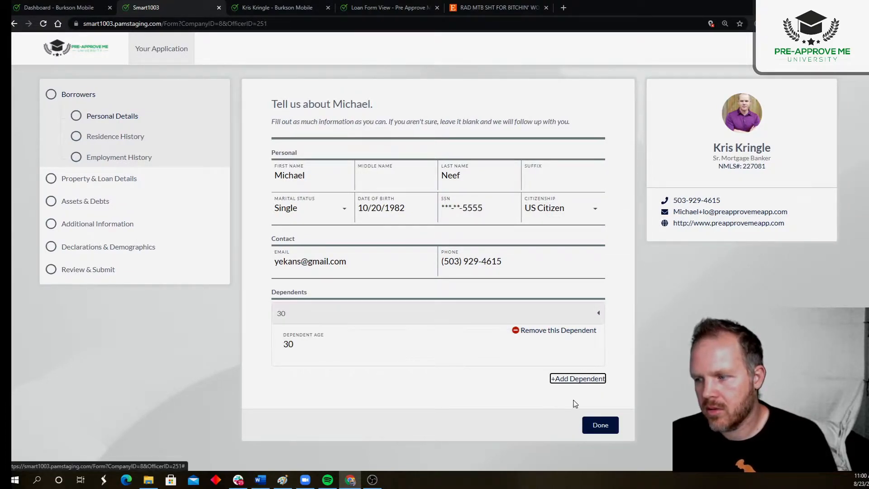
left_click(597, 425)
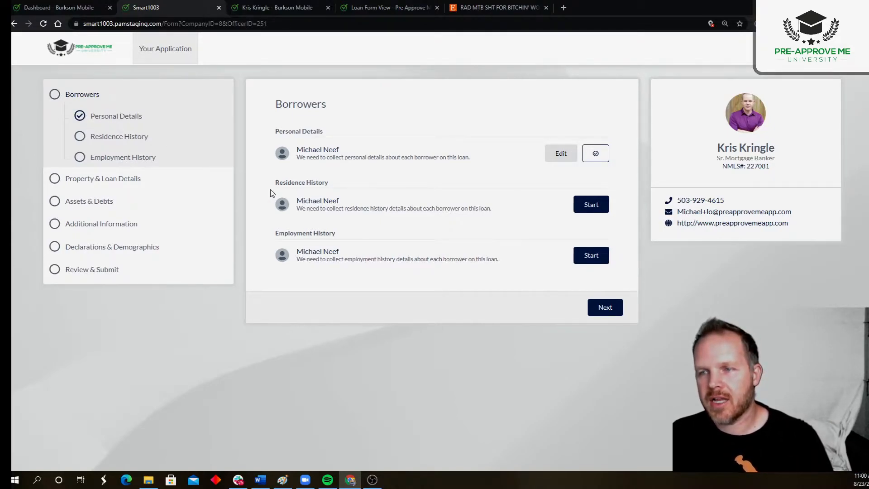
Start the residence history and fill in the borrower's current address from a saved address
left_click(574, 205)
left_click(303, 198)
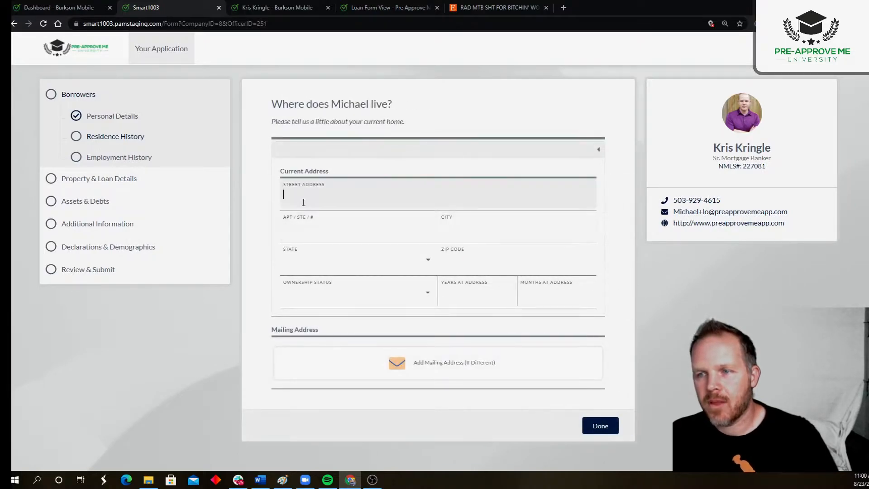
left_click(306, 246)
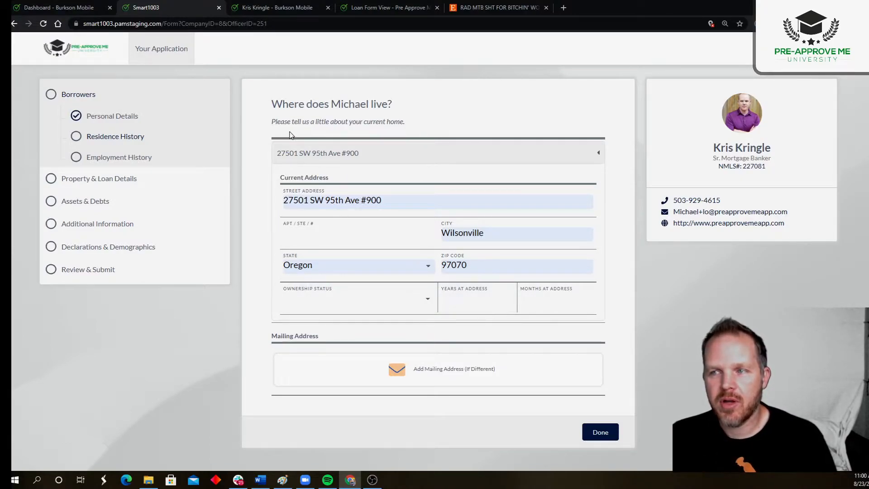
Enter 1 year at the current address and 5 months at the previous address
left_click(459, 301)
type("1")
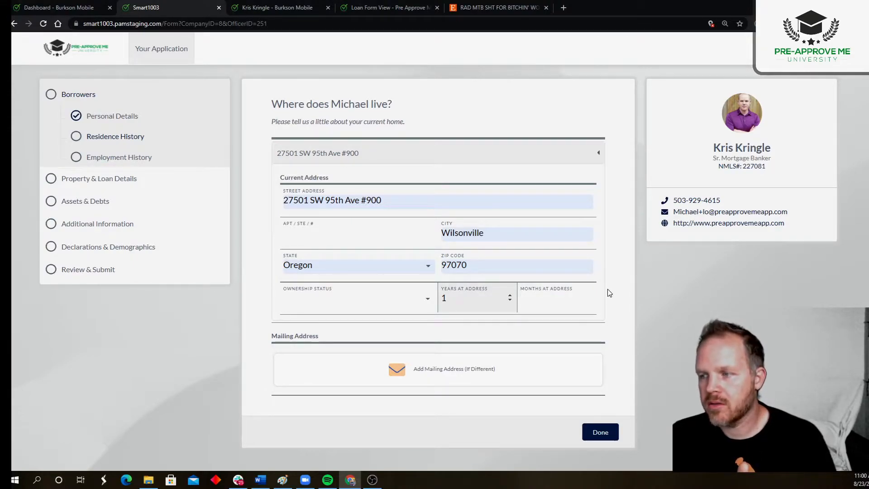
left_click(639, 292)
scroll(513, 277, "down", 3)
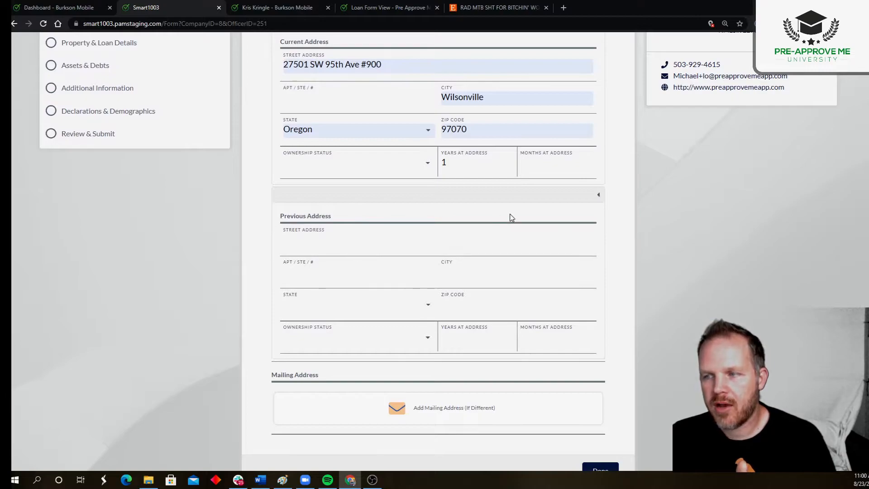
left_click(471, 339)
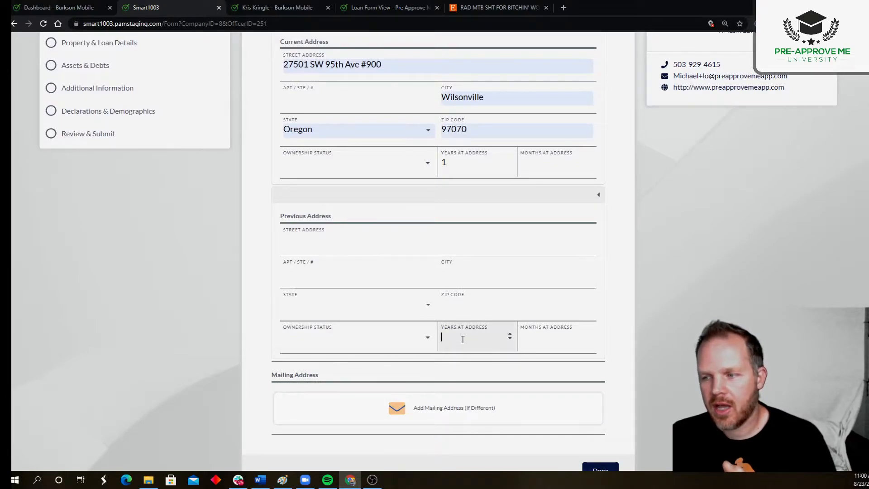
left_click(535, 339)
type("5")
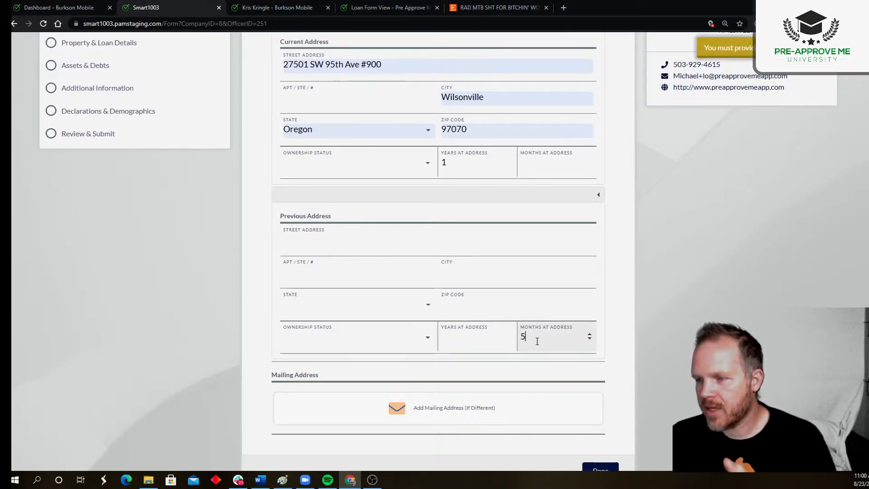
left_click(621, 323)
scroll(621, 322, "down", 4)
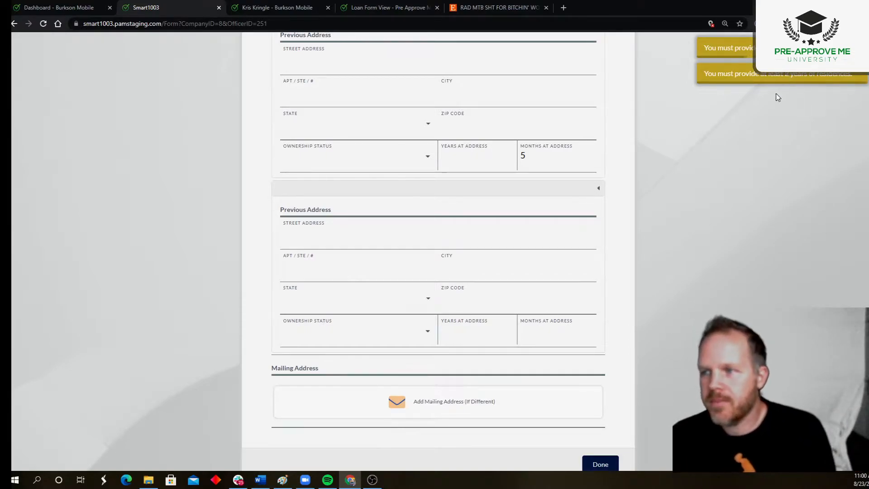
Set the time at the current address to 2 years, clear the previous address's months, and complete the residence history
scroll(520, 192, "up", 2)
scroll(519, 192, "up", 2)
left_click_drag(457, 169, 426, 168)
type("2")
left_click(619, 166)
left_click_drag(533, 338, 507, 342)
key("BackSpace")
left_click(635, 255)
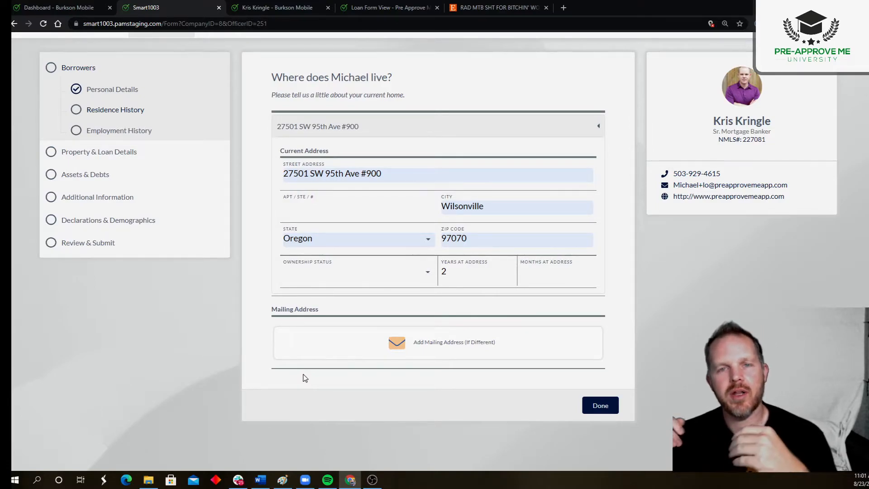
left_click(600, 405)
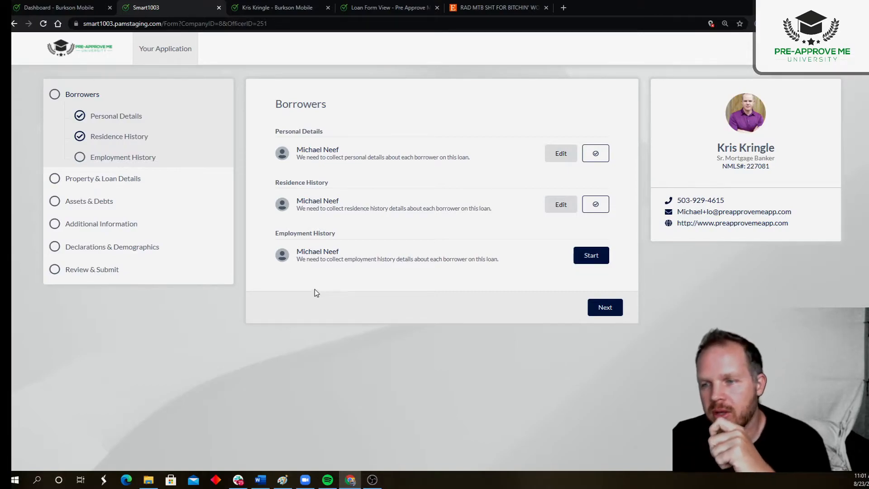
Fill in Renegade Home Mortgage and its company phone as current employment, and continue to the property and loan details
left_click(590, 256)
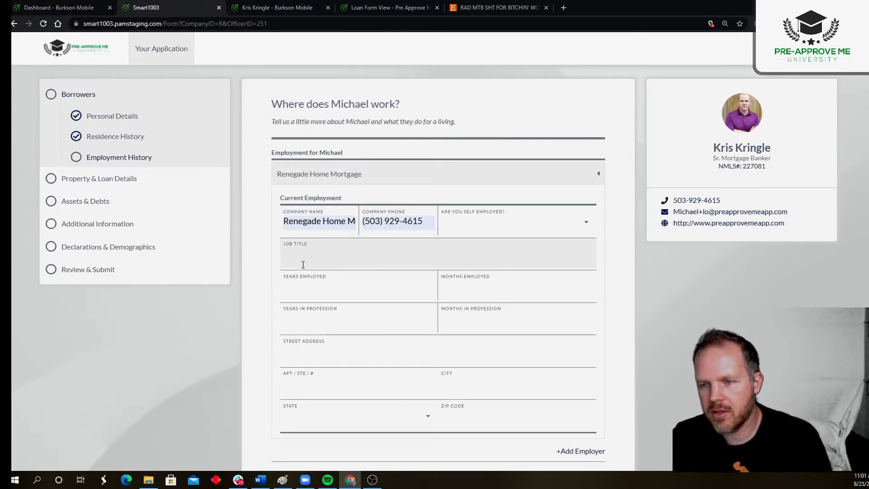
scroll(431, 316, "down", 2)
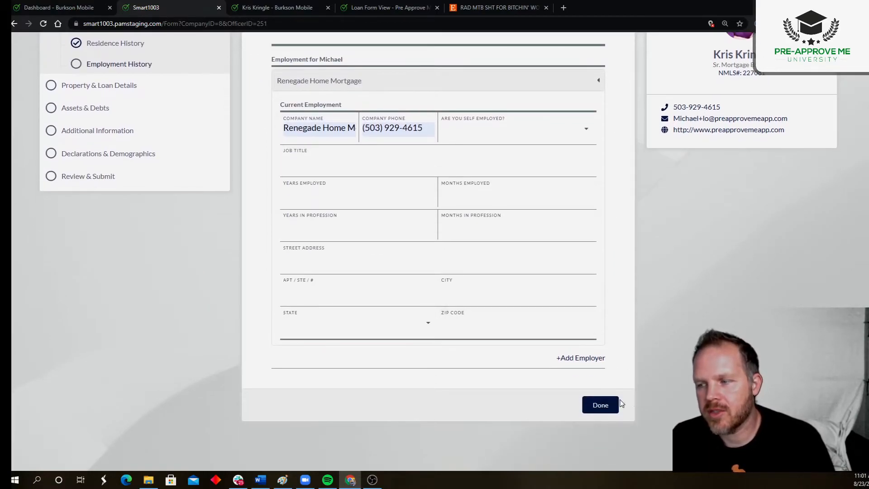
left_click(602, 404)
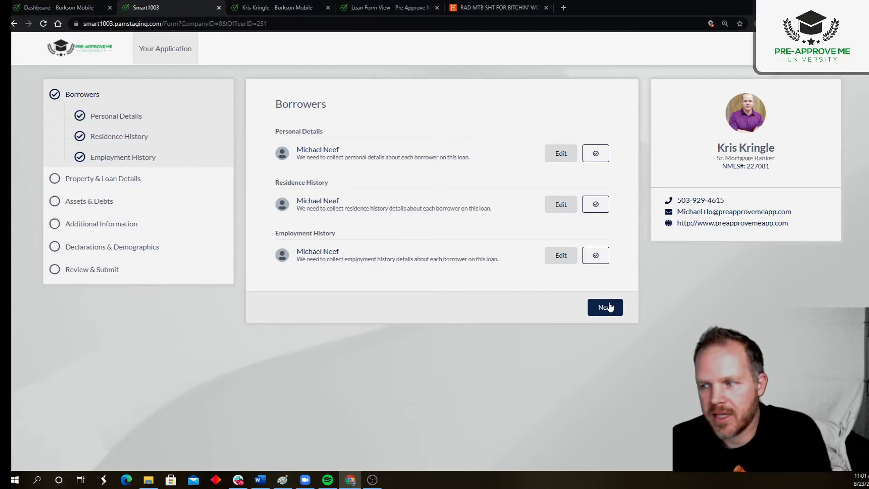
left_click(605, 306)
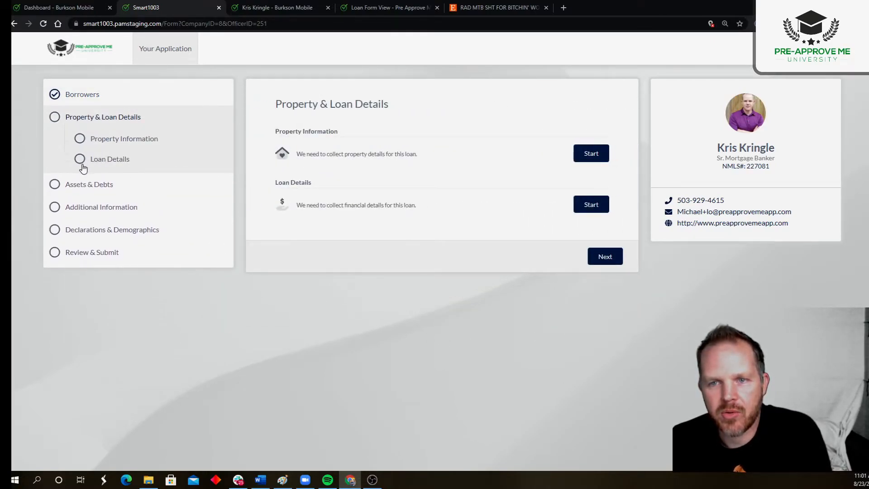
Answer No to having a signed and accepted property offer, and complete both the property information and the loan details
left_click(591, 154)
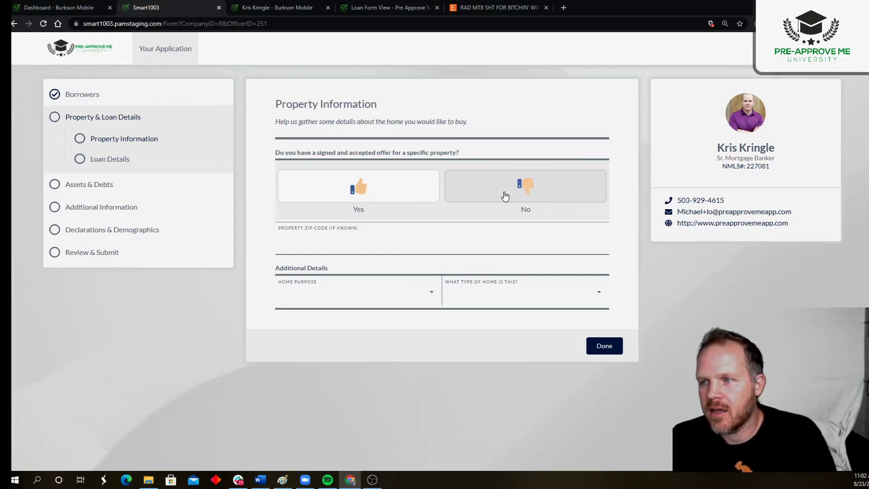
left_click(352, 195)
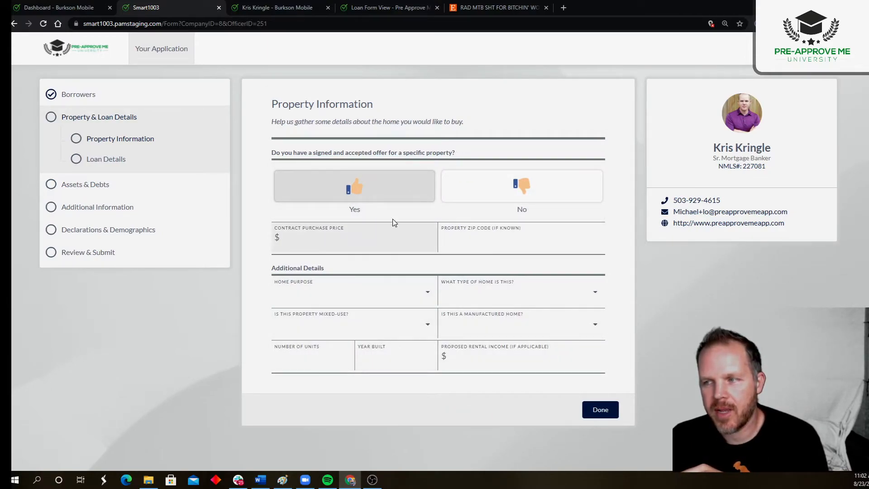
left_click(521, 186)
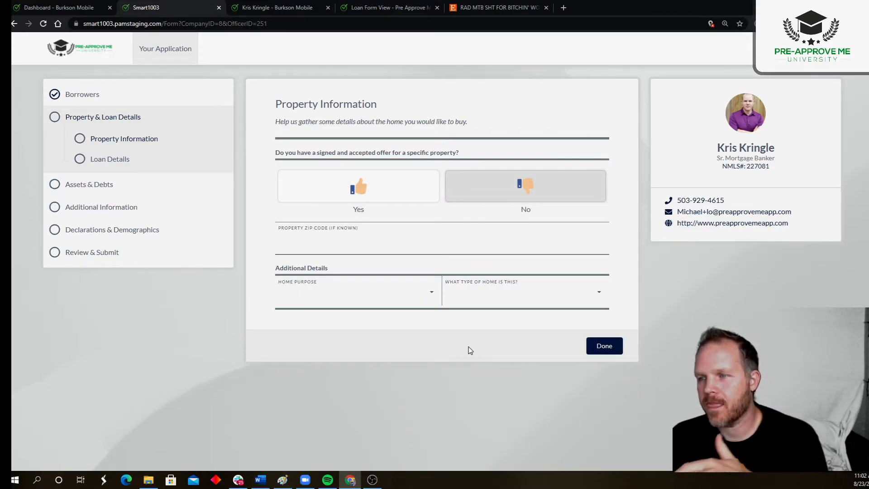
left_click(602, 346)
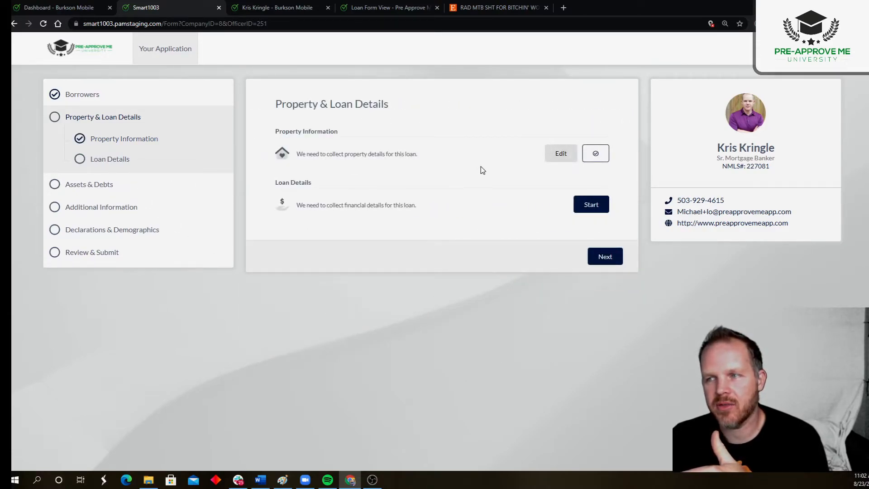
left_click(592, 203)
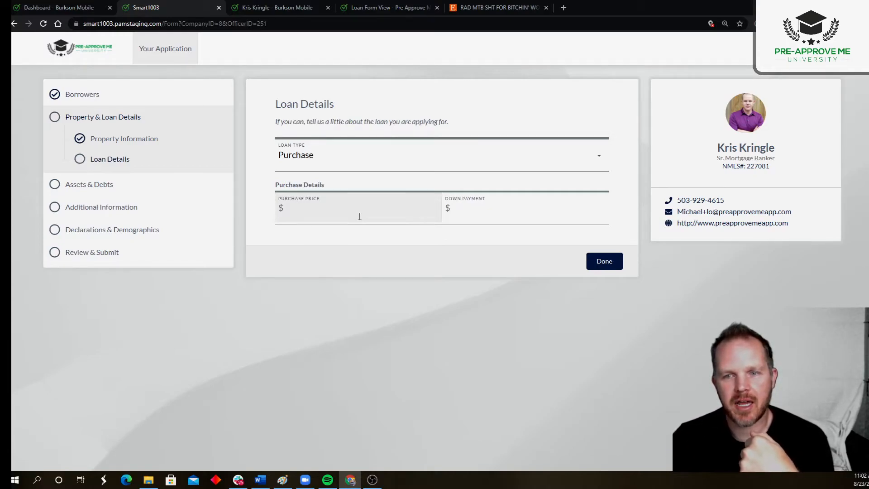
left_click(593, 261)
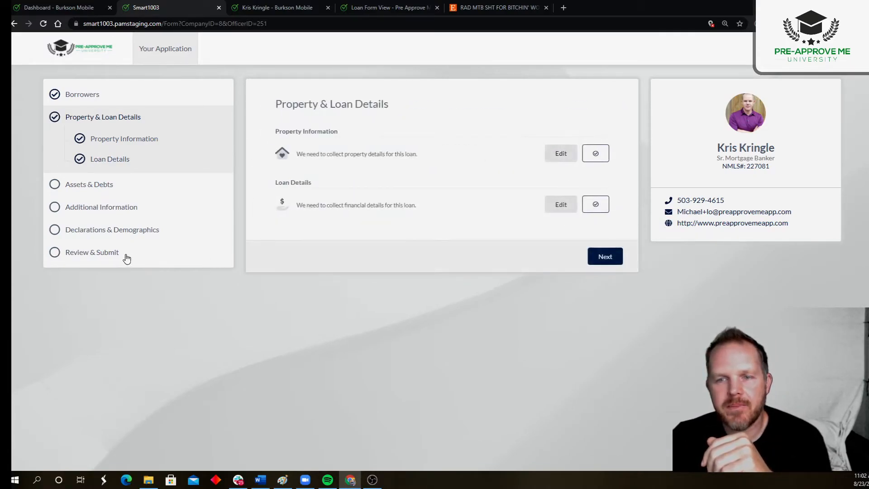
Go to the review and submit section and examine the legal agreements and the summary of the entered application data
left_click(104, 255)
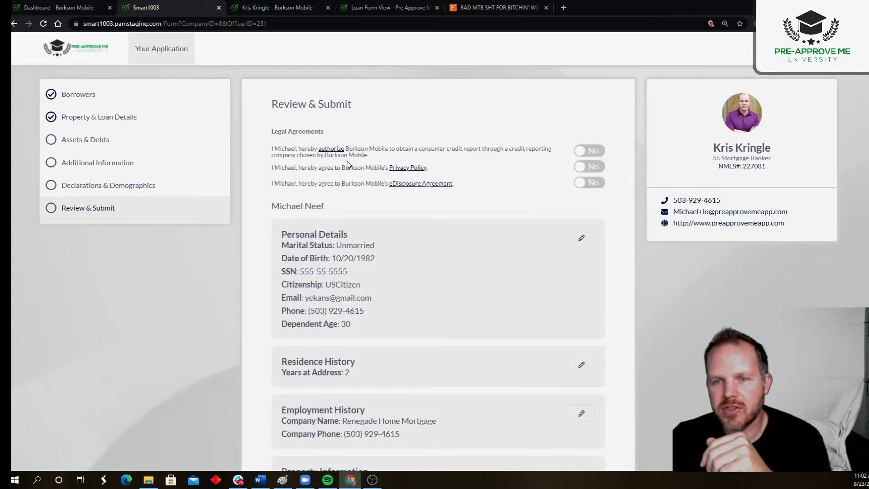
scroll(347, 164, "down", 3)
scroll(347, 164, "up", 3)
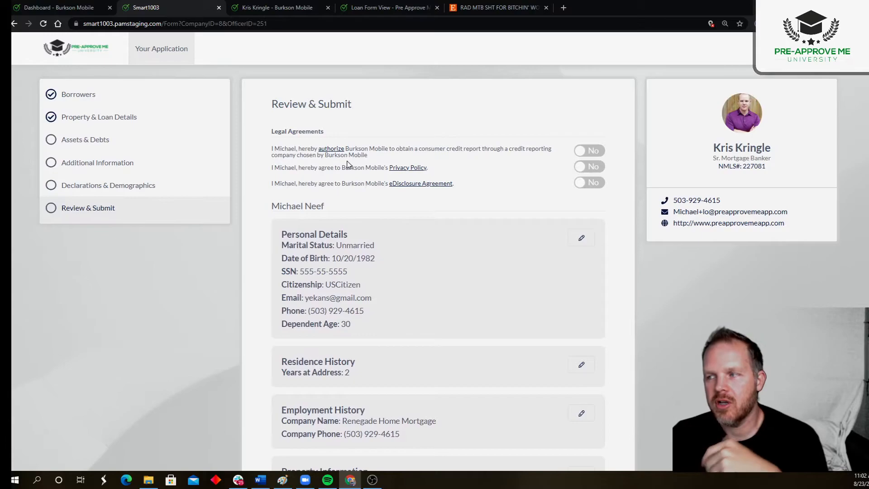
scroll(347, 163, "down", 1)
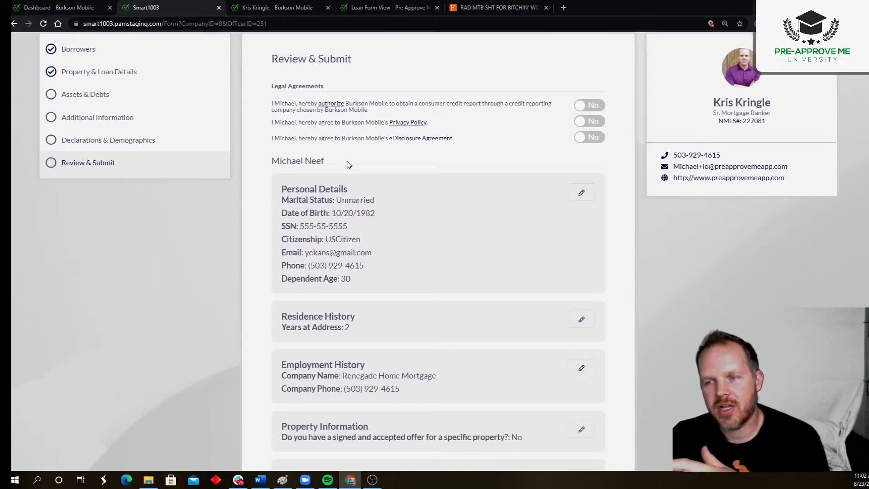
scroll(348, 164, "down", 2)
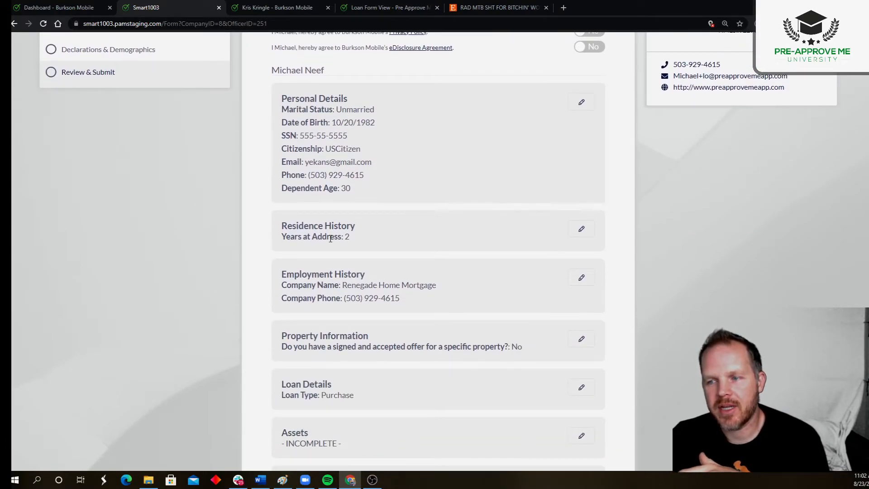
Check the incomplete sections in the summary and complete Property Owned under Additional Information without adding a property
scroll(330, 238, "down", 4)
left_click_drag(341, 263, 279, 267)
left_click_drag(340, 310, 262, 310)
scroll(226, 208, "up", 7)
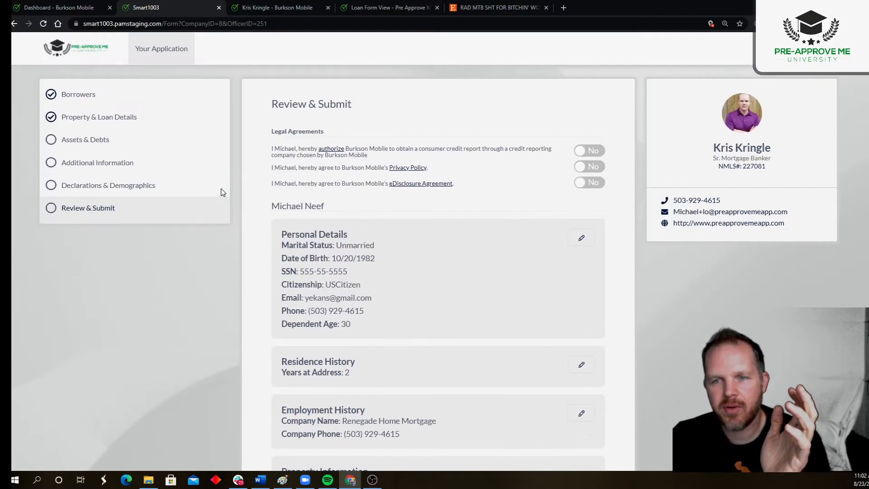
left_click(92, 165)
left_click(558, 153)
left_click(603, 389)
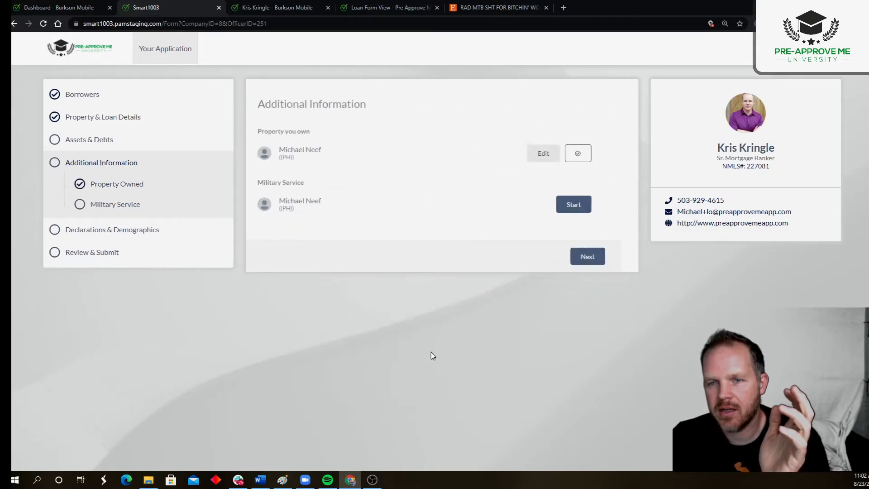
Return to the review and submit section and examine the Property Owned entry, the incomplete sections and the borrower's personal details
left_click(91, 253)
scroll(390, 233, "down", 8)
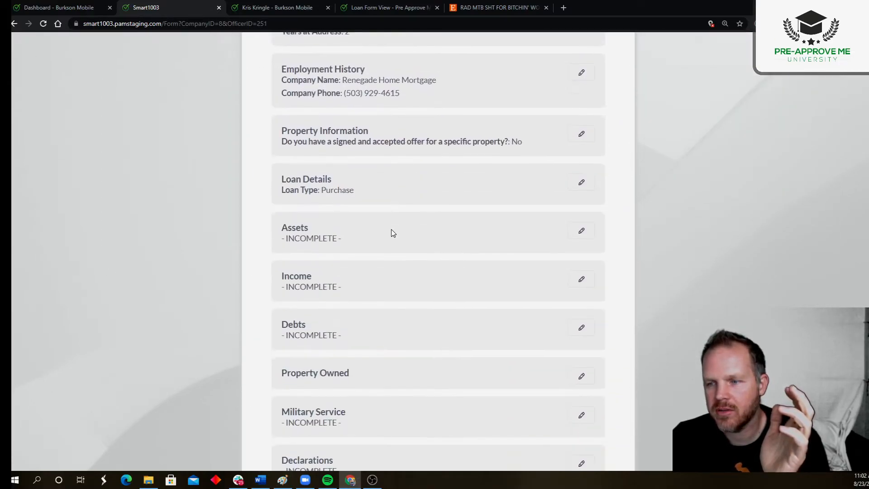
left_click_drag(356, 219, 183, 254)
left_click(180, 254)
left_click_drag(339, 263, 365, 275)
scroll(255, 264, "up", 7)
scroll(257, 264, "up", 2)
left_click_drag(280, 273, 347, 282)
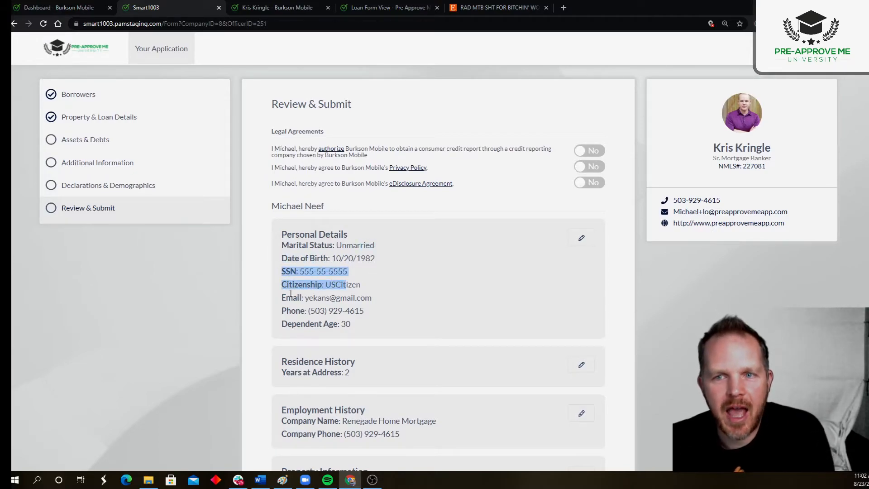
Go through the remaining summary sections and try to submit the application
left_click(289, 293)
scroll(290, 293, "down", 1)
scroll(292, 296, "down", 10)
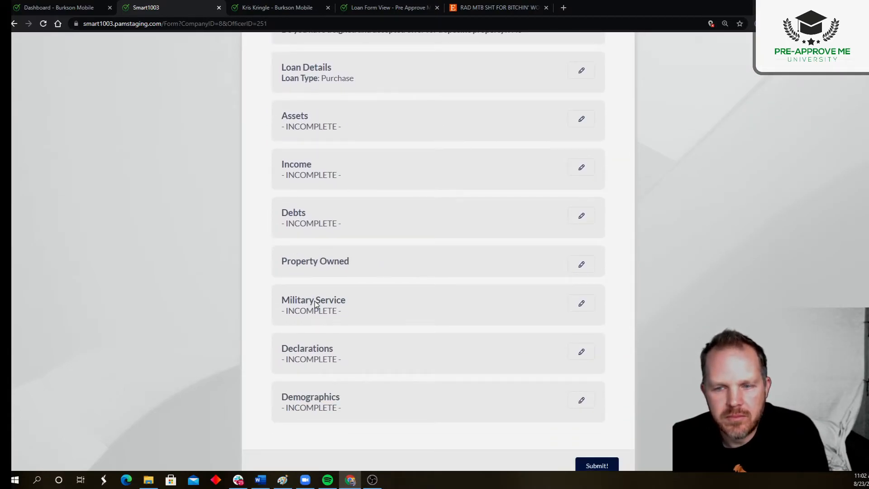
scroll(315, 305, "down", 2)
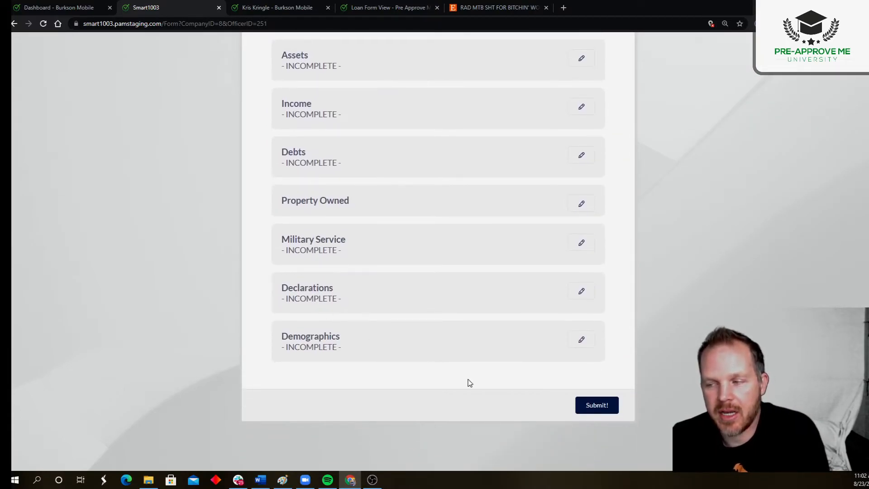
left_click(596, 405)
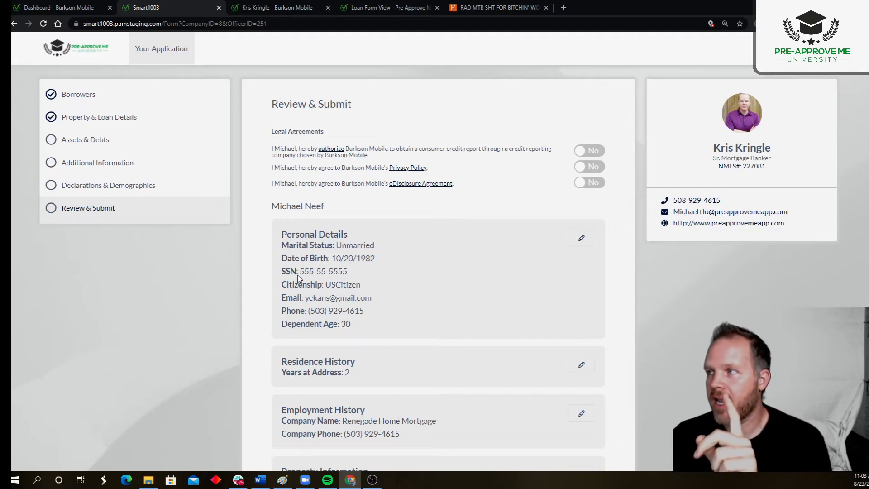
Compare the review page's mobile and desktop layouts by narrowing the browser window to phone width twice, and restore it to full size
left_click(849, 5)
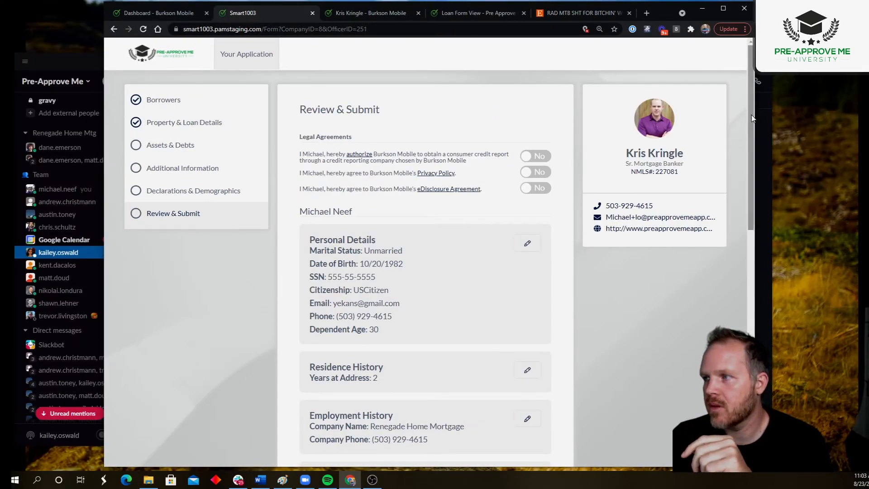
left_click_drag(754, 115, 332, 121)
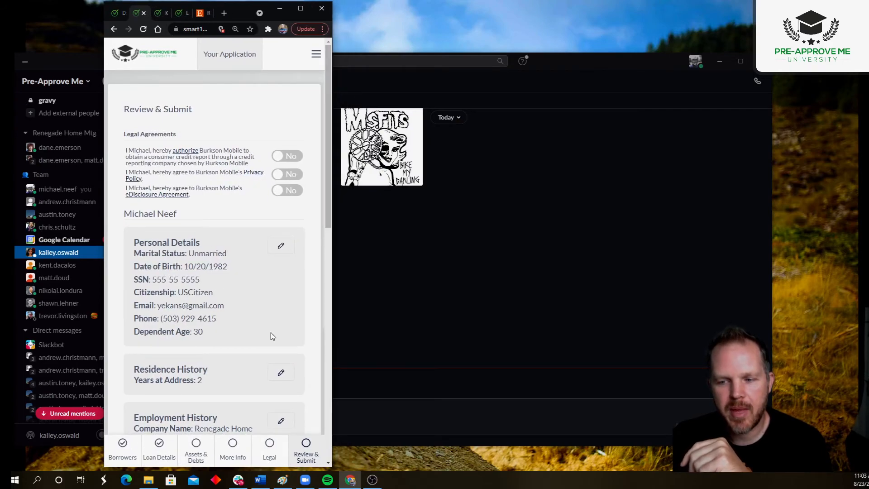
left_click_drag(332, 192, 703, 207)
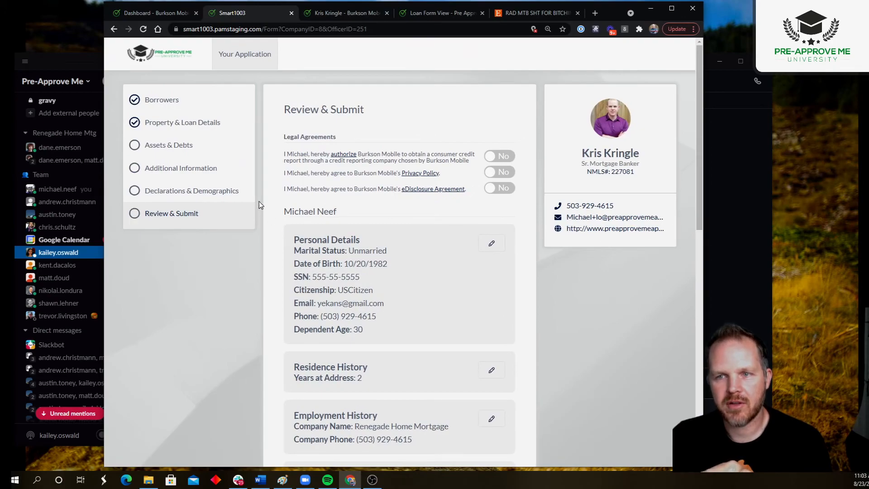
left_click_drag(702, 160, 331, 174)
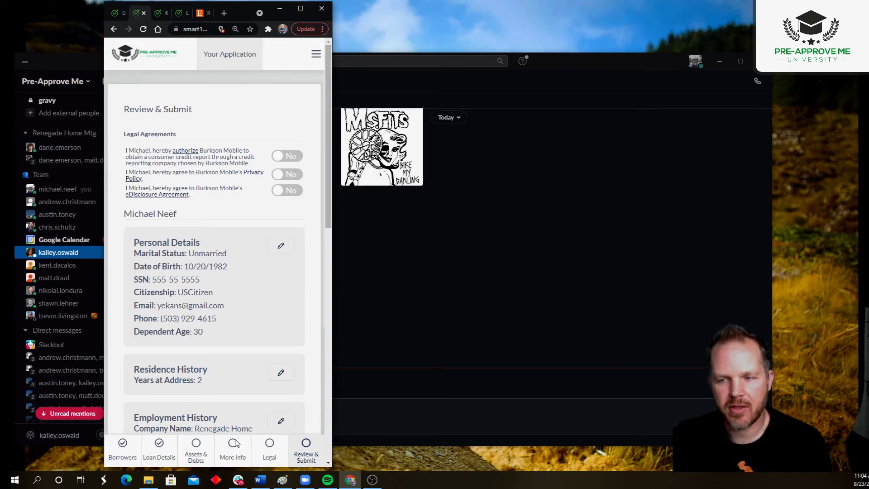
left_click_drag(333, 180, 824, 122)
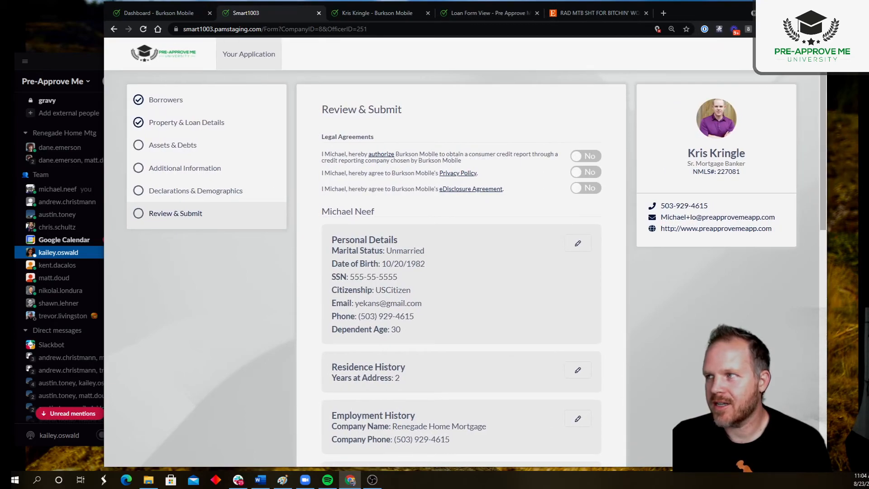
left_click(795, 9)
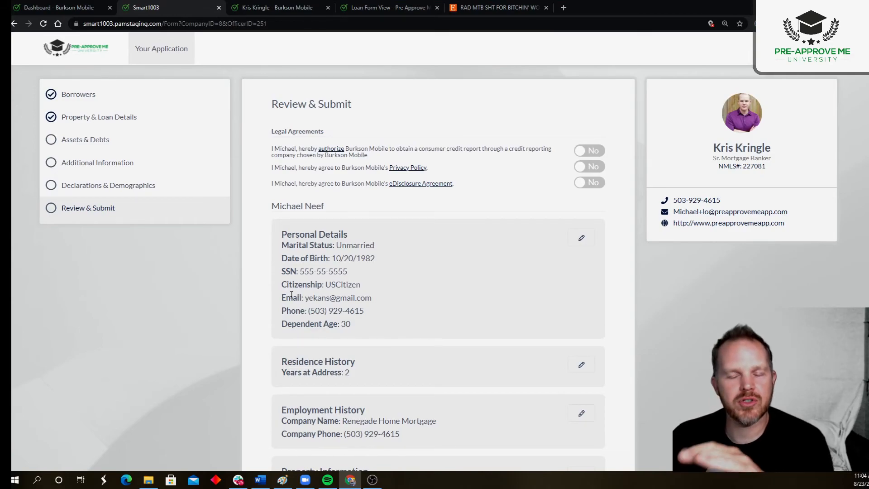
scroll(291, 295, "down", 10)
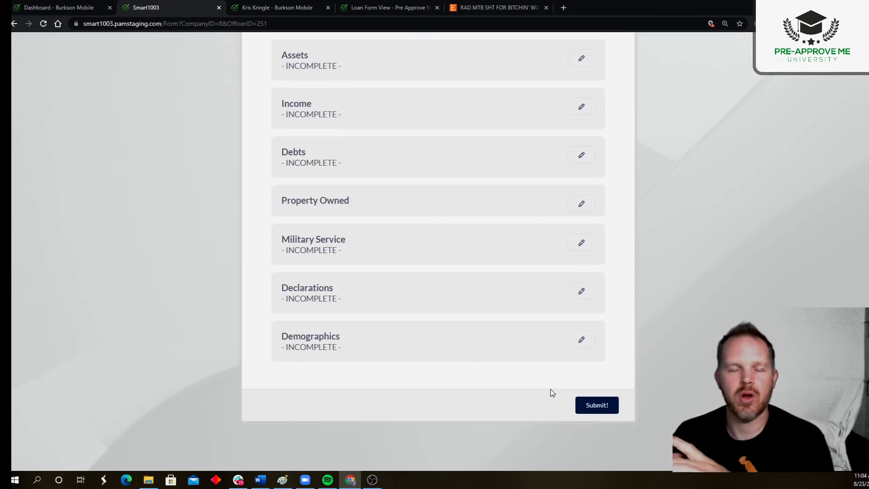